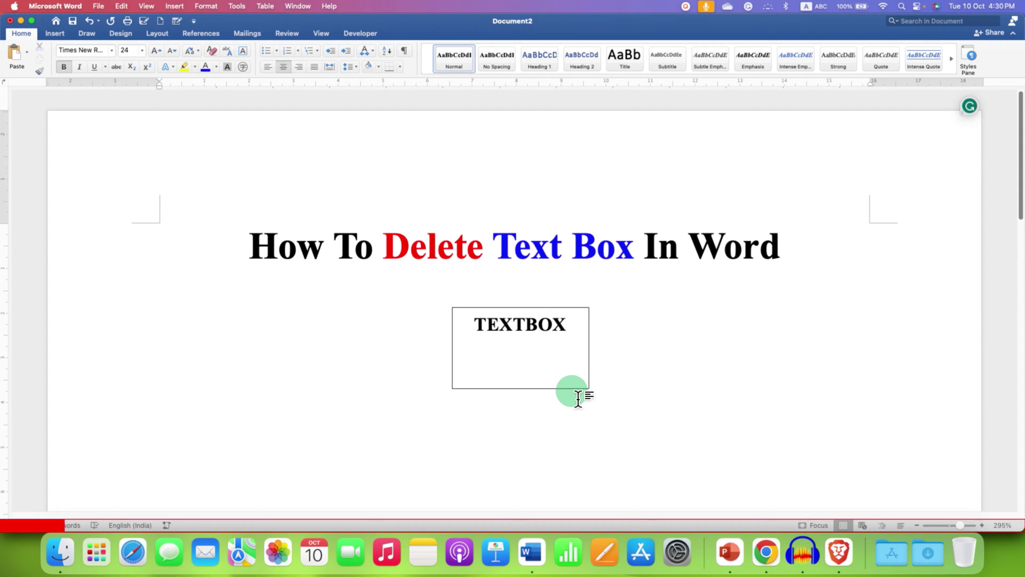
Step: Select the 'TEXTBOX' text inside the text box and delete it
left_click(567, 340)
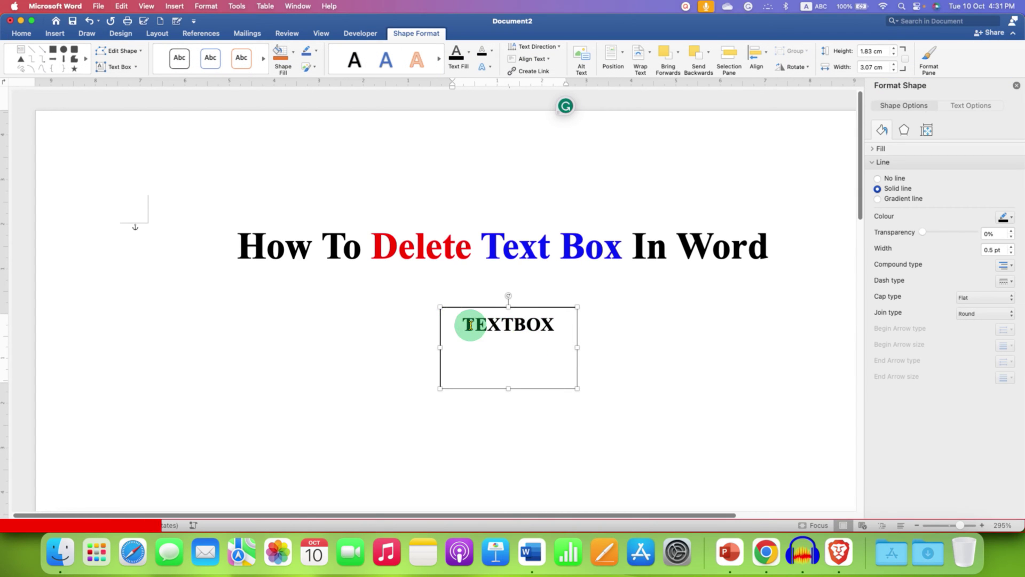
left_click_drag(469, 324, 570, 323)
key("BackSpace")
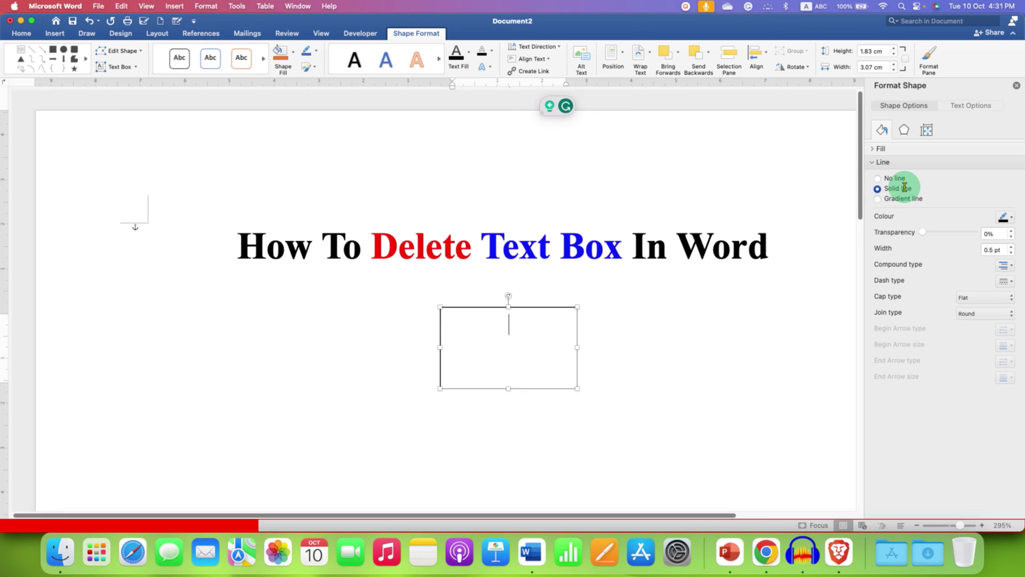
Step: Close the shape formatting pane, select all the box text, then deselect the box
left_click(1016, 86)
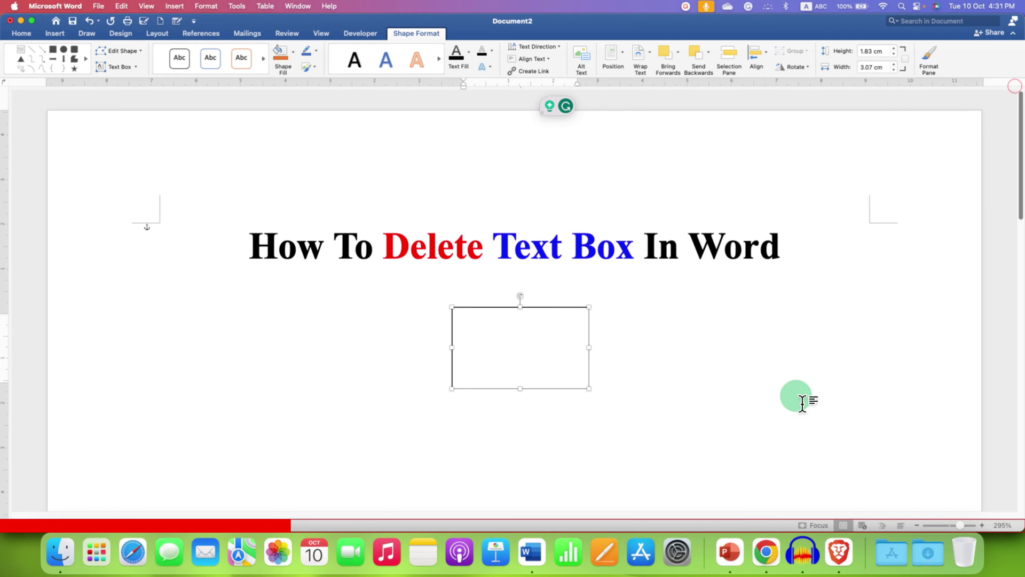
type("TEXTBOX")
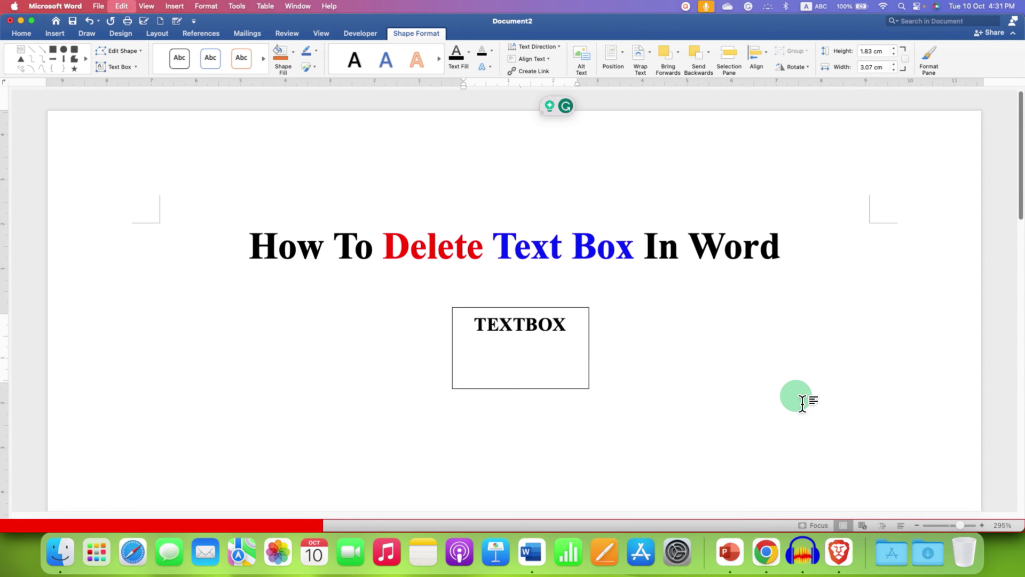
key("super+a")
left_click(802, 403)
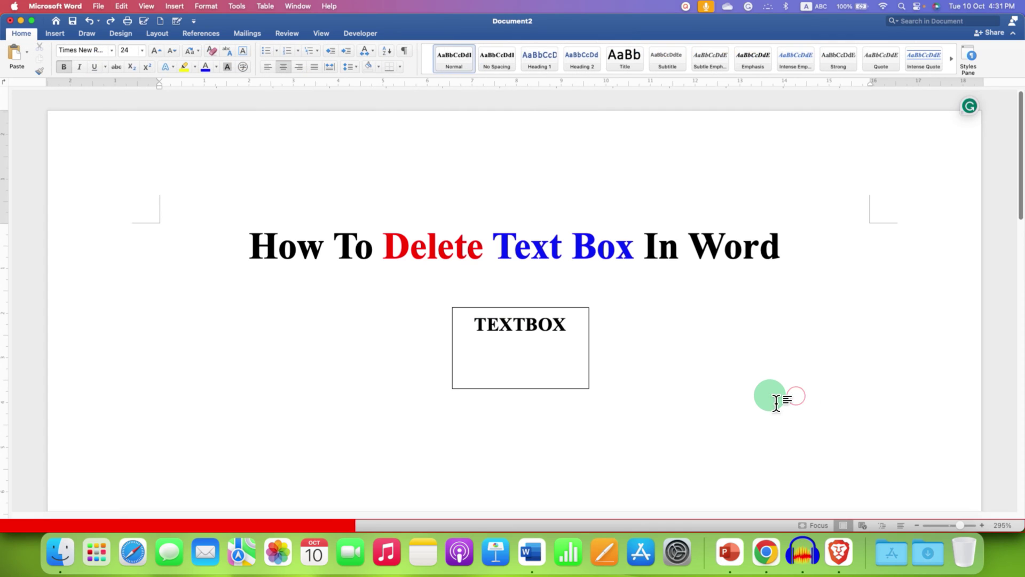
Step: Select the whole text box object and dismiss its context menu without choosing an action
left_click(576, 319)
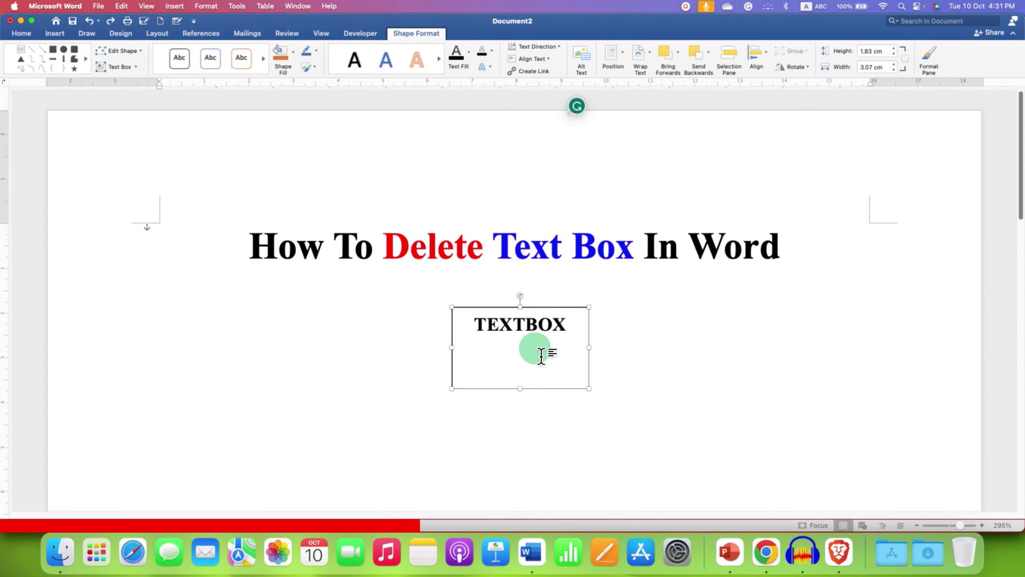
right_click(566, 320)
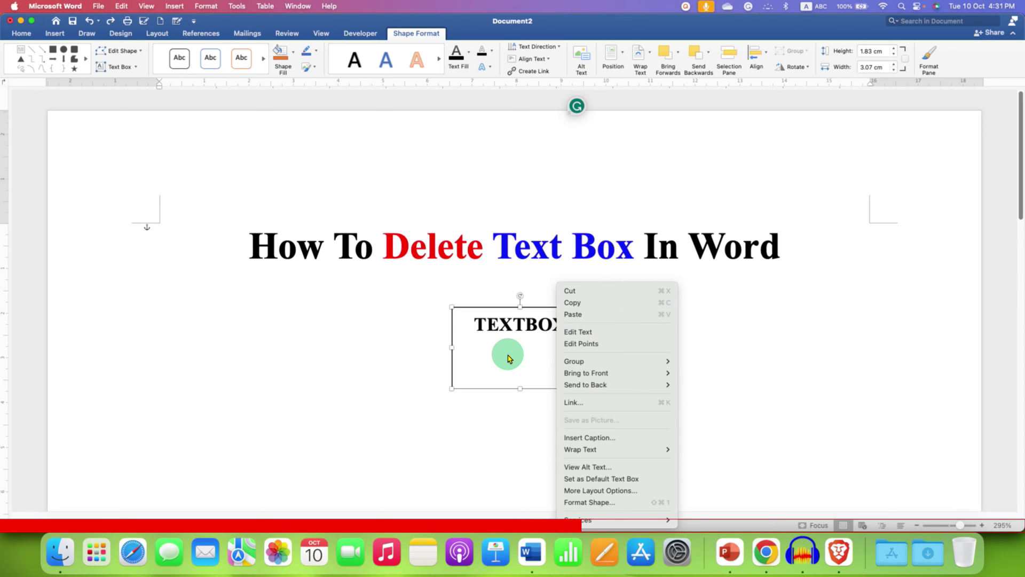
left_click(507, 353)
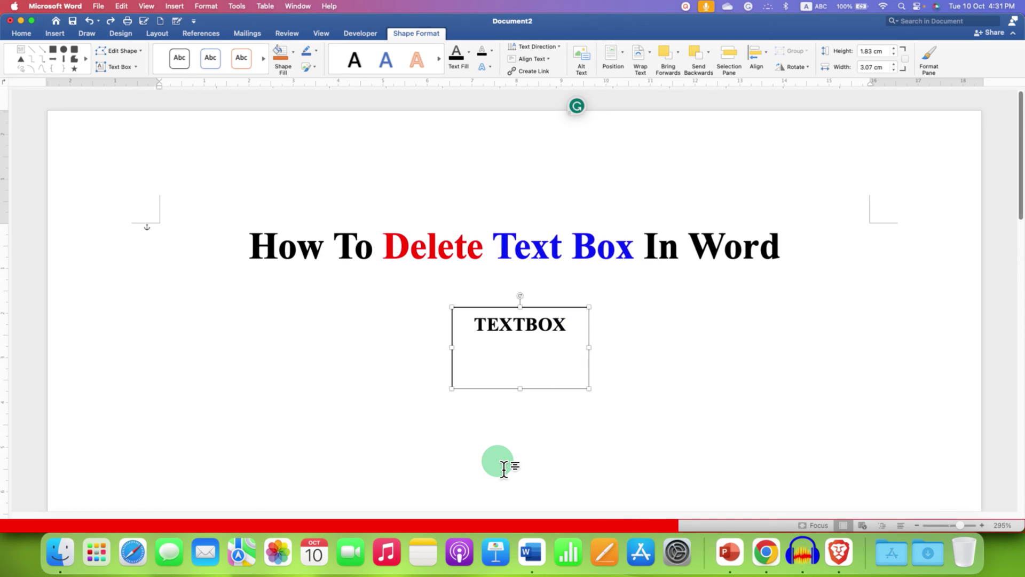
Step: Delete the selected 'TEXTBOX' text box, leaving only the heading on the page
key("Delete")
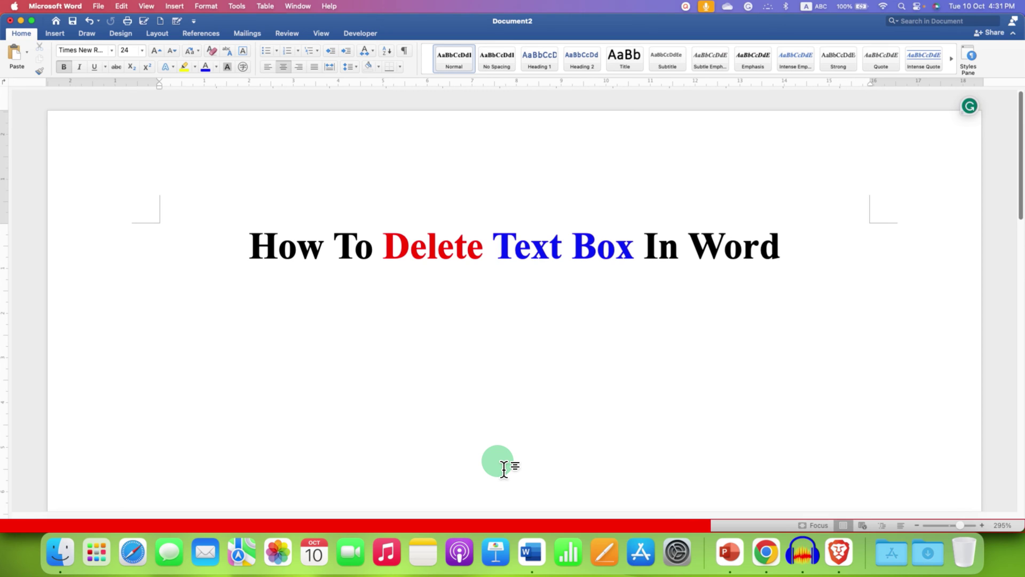